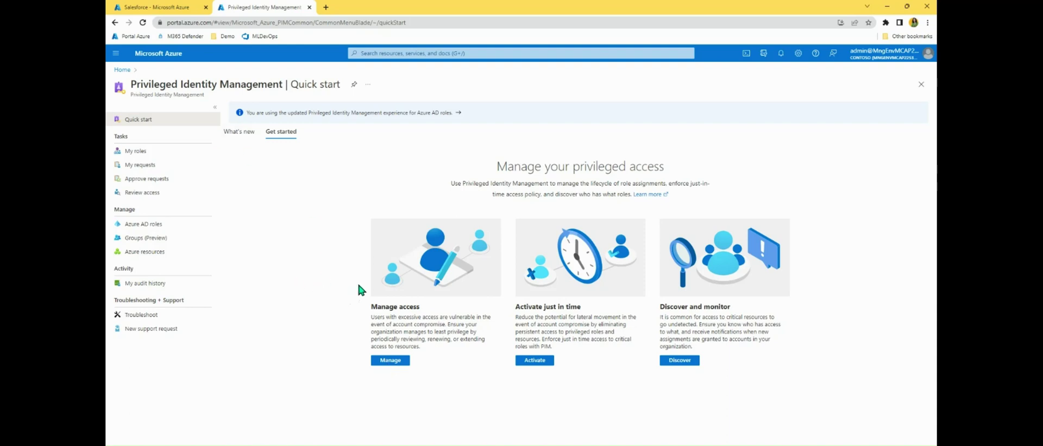
- Switch to the Salesforce enterprise application Overview browser tab
{"action": "left_click", "coordinate": [158, 7]}
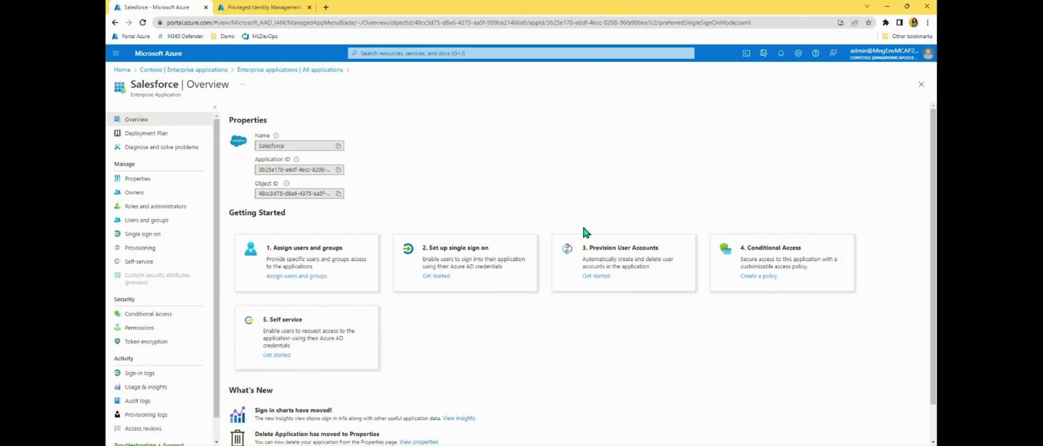
- Open Salesforce's Single sign-on page and scroll down the SAML-based Sign-on blade
{"action": "left_click", "coordinate": [142, 235]}
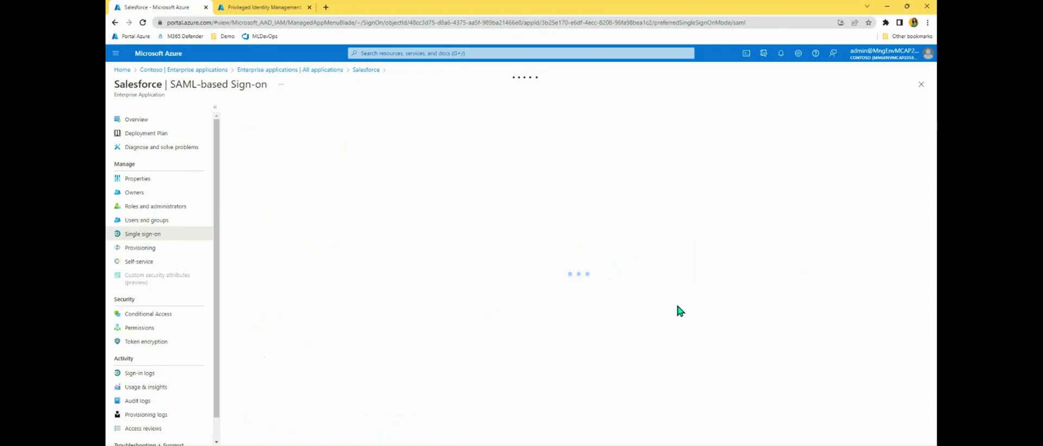
{"action": "scroll", "coordinate": [491, 386], "scroll_direction": "down", "scroll_amount": 5}
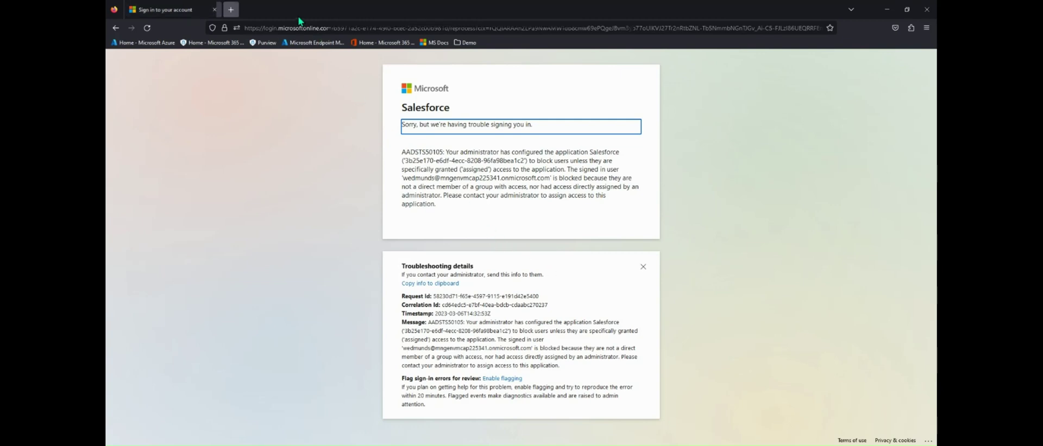
- Open a new browser tab for the Azure portal home page
{"action": "key", "text": "ctrl+t"}
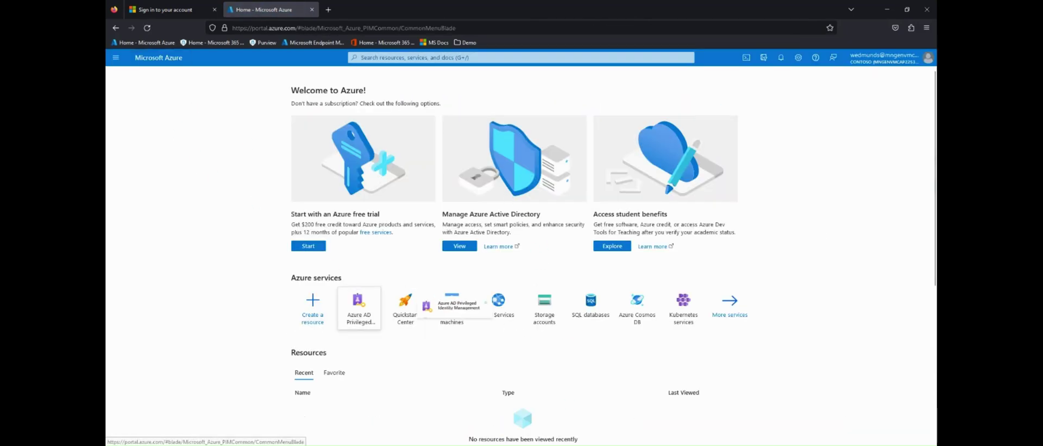
- Go to PIM My roles, Groups (Preview), showing the eligible OnDemand-SalesforceAccess Member assignment
{"action": "left_click", "coordinate": [358, 307]}
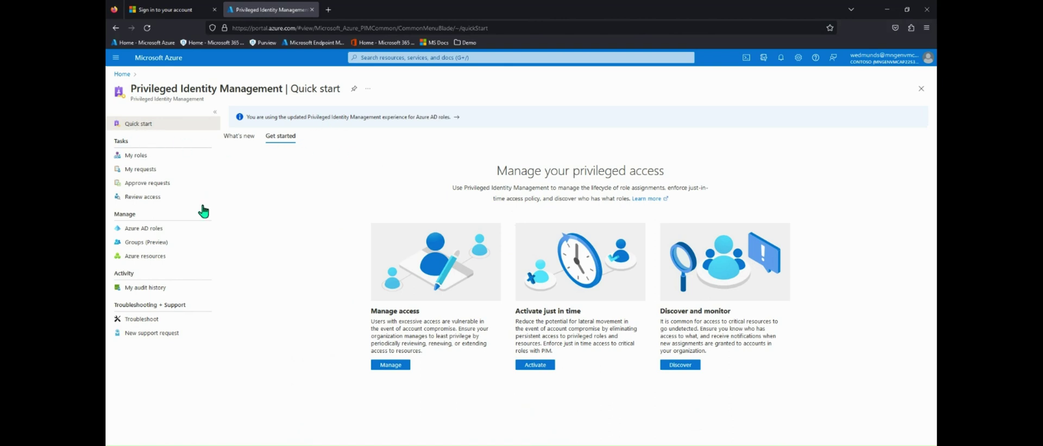
{"action": "left_click", "coordinate": [136, 155]}
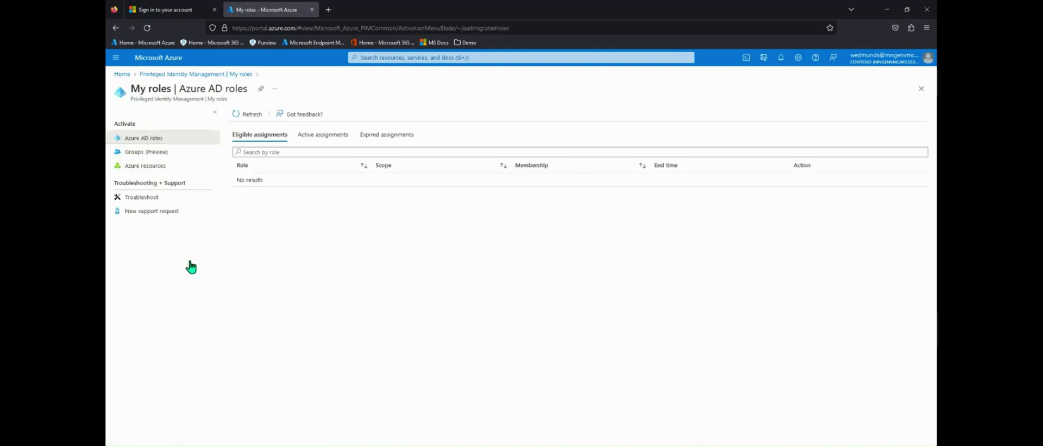
{"action": "left_click", "coordinate": [146, 151]}
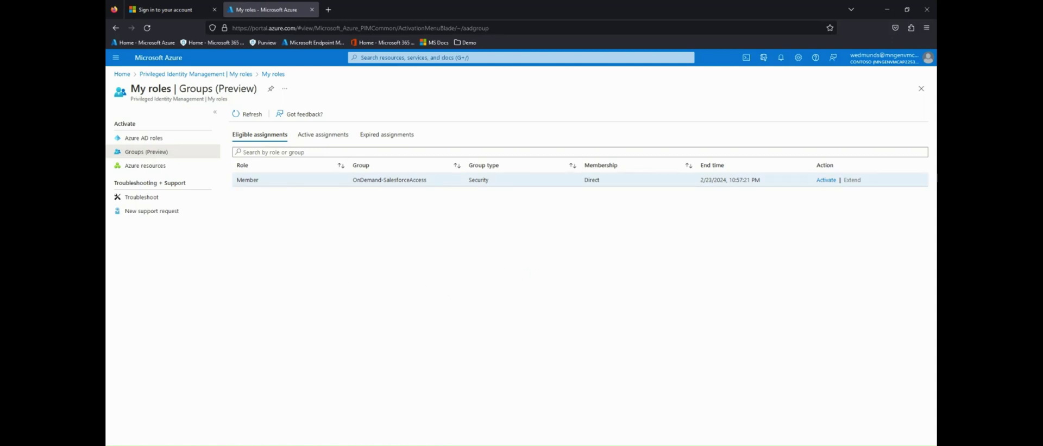
- Activate the OnDemand-SalesforceAccess Member role for 1 hour with reason 'admin ta'
{"action": "left_click", "coordinate": [825, 180]}
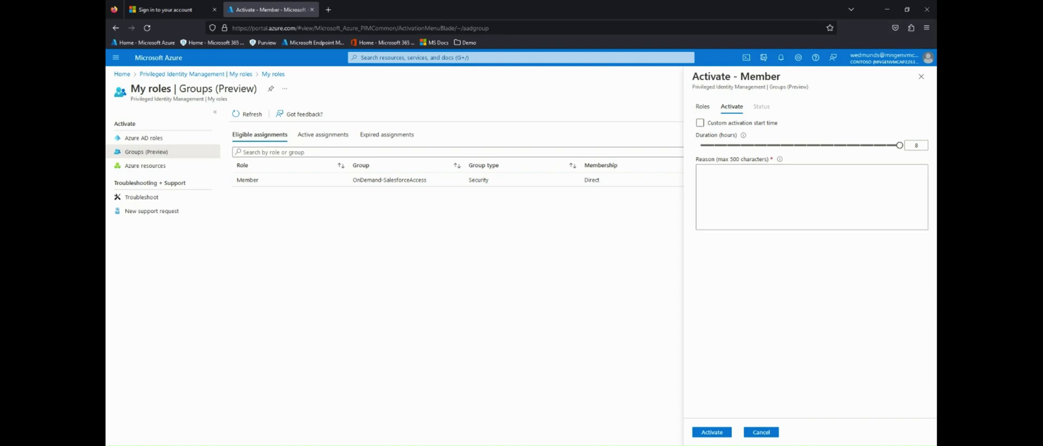
{"action": "left_click_drag", "start_coordinate": [900, 146], "coordinate": [713, 145]}
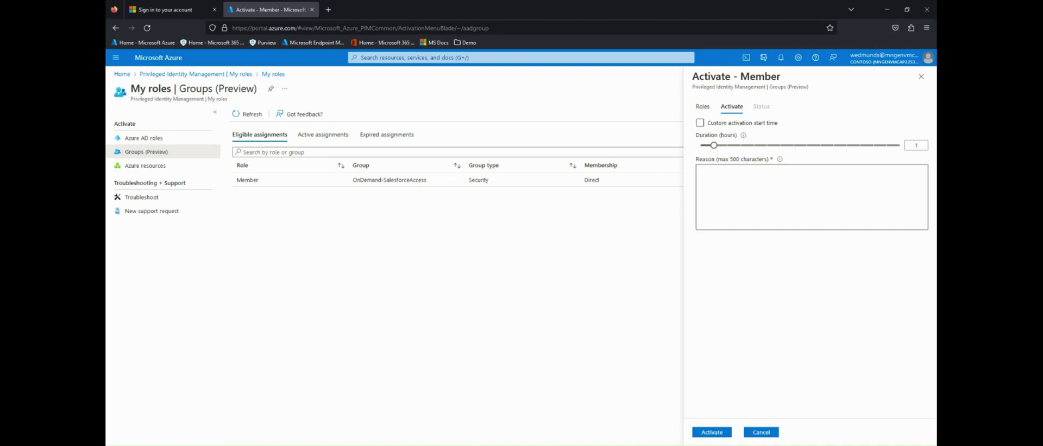
{"action": "key", "text": "Tab"}
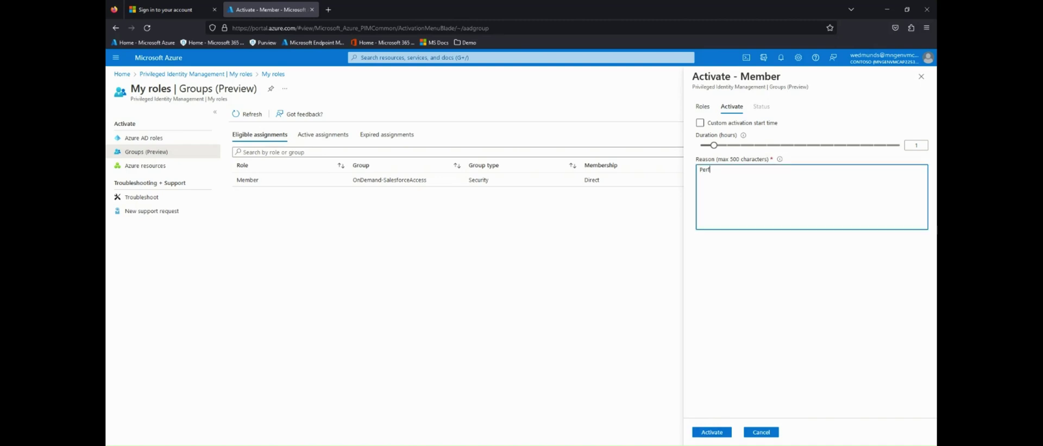
{"action": "type", "text": "admin tasks"}
{"action": "left_click", "coordinate": [711, 433]}
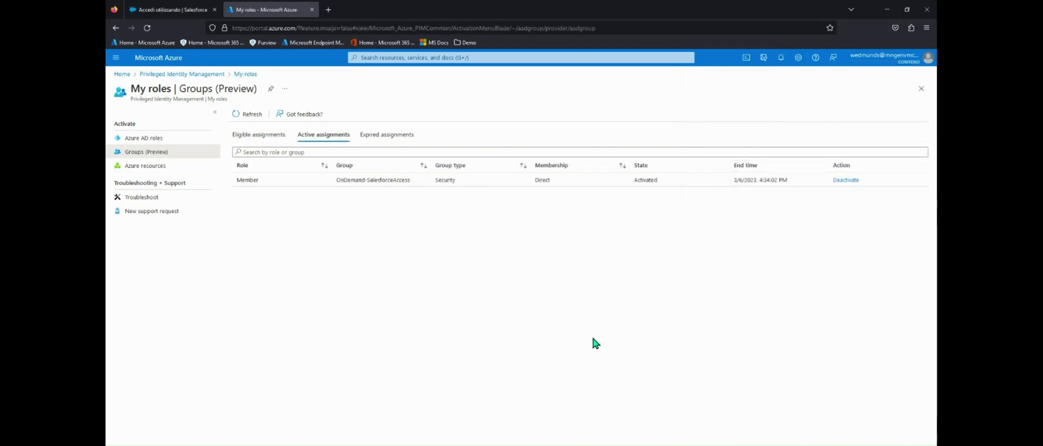
- Sign into Salesforce via 'Accedi utilizzando Azure AD SSO', opening the Lightning Sales app
{"action": "left_click", "coordinate": [570, 180]}
{"action": "left_click", "coordinate": [168, 9]}
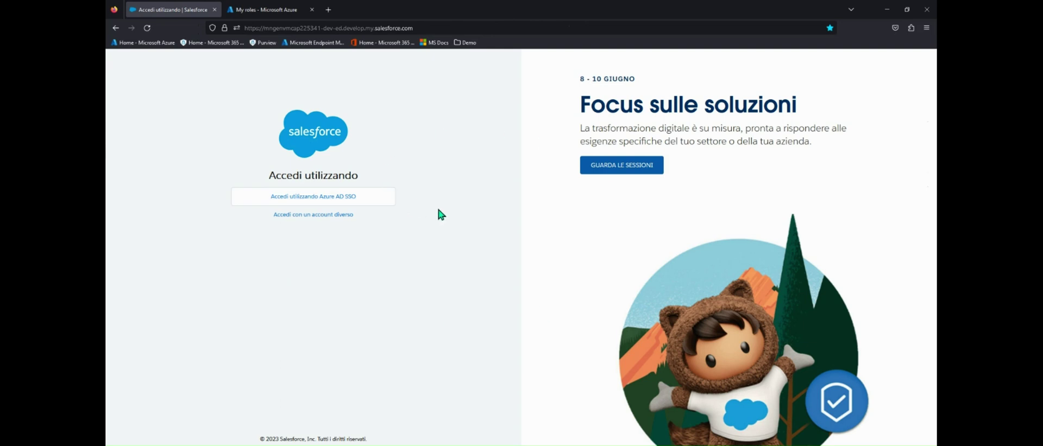
{"action": "left_click", "coordinate": [313, 196]}
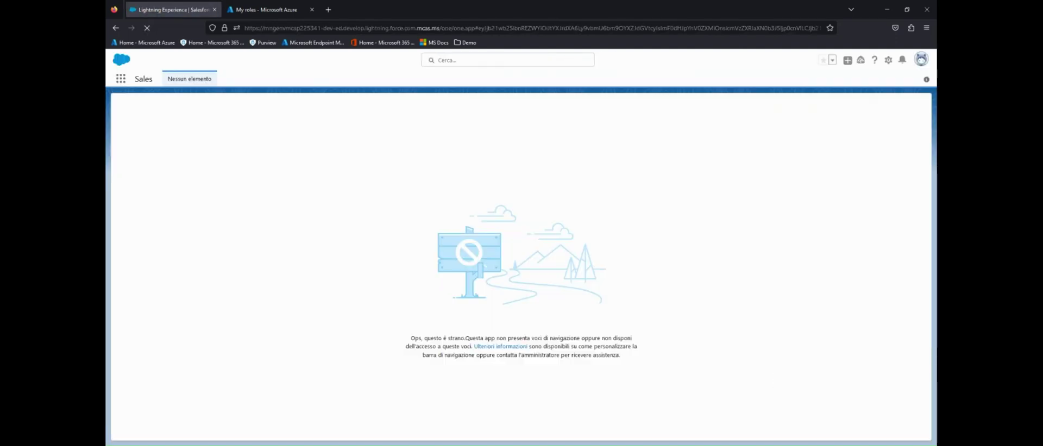
- Open the 'Recenti Account' accounts list view from Favorites
{"action": "left_click", "coordinate": [832, 59]}
{"action": "left_click", "coordinate": [780, 96]}
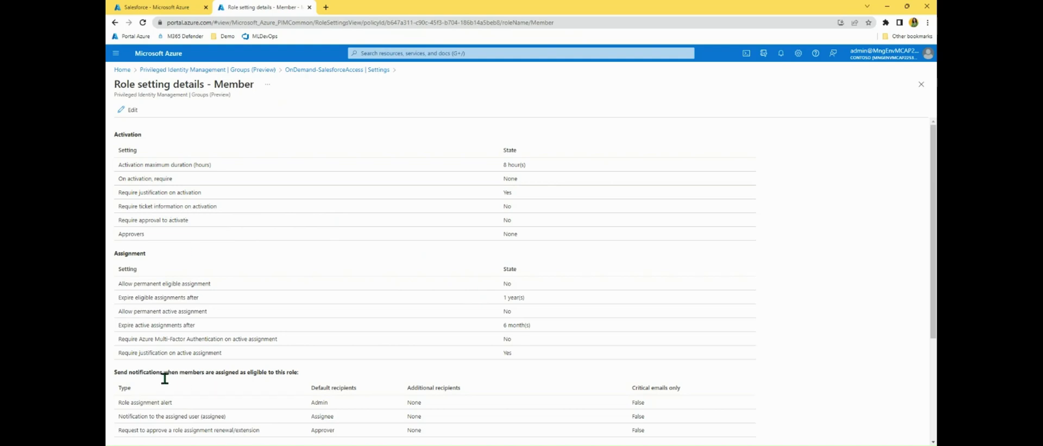
- Scroll through Member role settings: 8-hour activation maximum, justification required, no approval
{"action": "scroll", "coordinate": [235, 376], "scroll_direction": "down", "scroll_amount": 1}
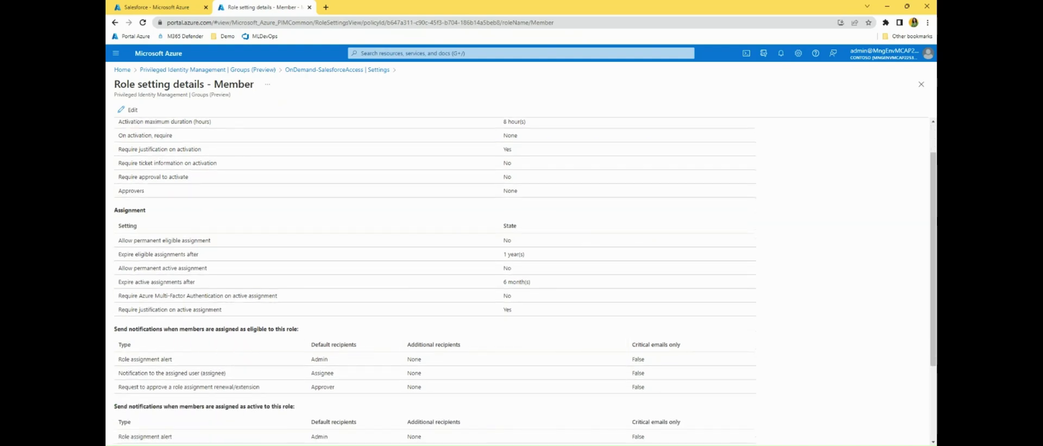
{"action": "scroll", "coordinate": [572, 266], "scroll_direction": "up", "scroll_amount": 1}
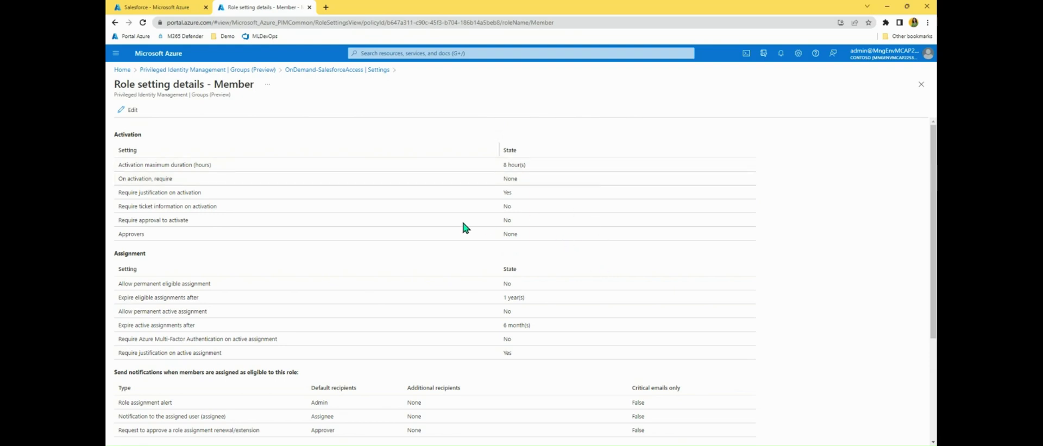
{"action": "scroll", "coordinate": [511, 244], "scroll_direction": "down", "scroll_amount": 1}
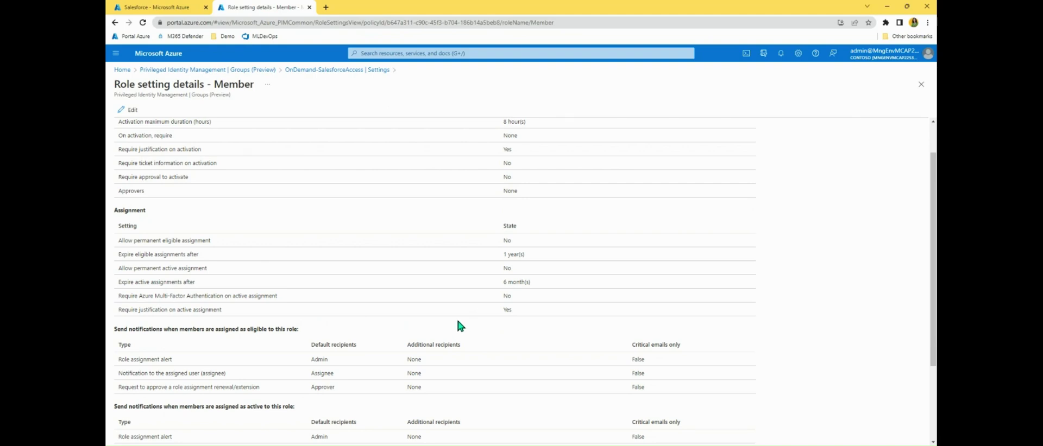
{"action": "scroll", "coordinate": [457, 322], "scroll_direction": "down", "scroll_amount": 2}
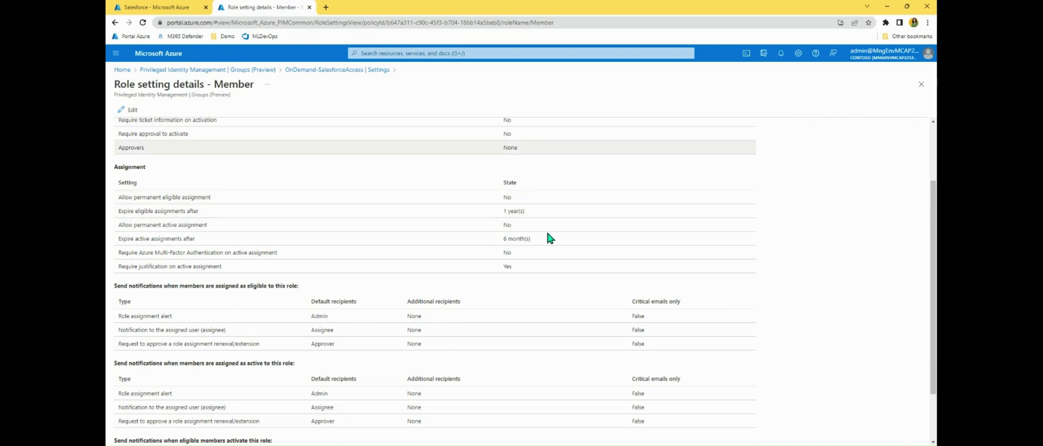
{"action": "scroll", "coordinate": [505, 319], "scroll_direction": "down", "scroll_amount": 2}
{"action": "scroll", "coordinate": [505, 324], "scroll_direction": "up", "scroll_amount": 1}
{"action": "scroll", "coordinate": [505, 323], "scroll_direction": "up", "scroll_amount": 5}
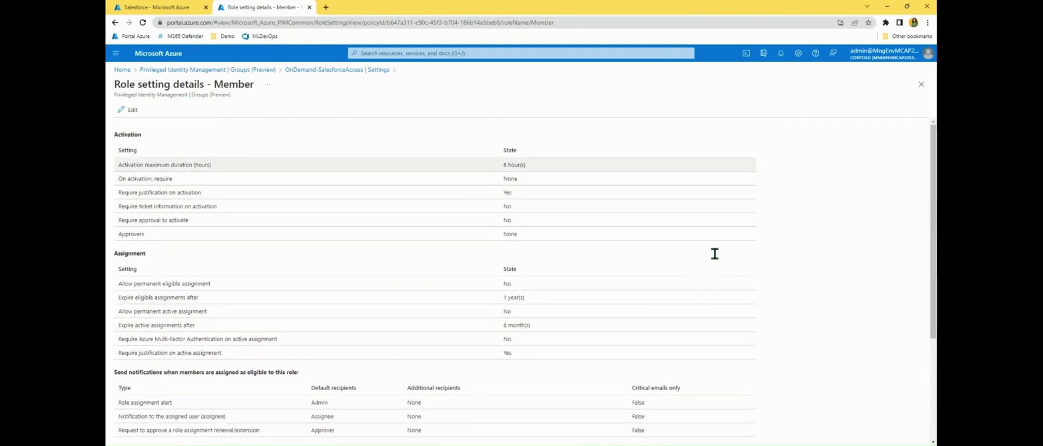